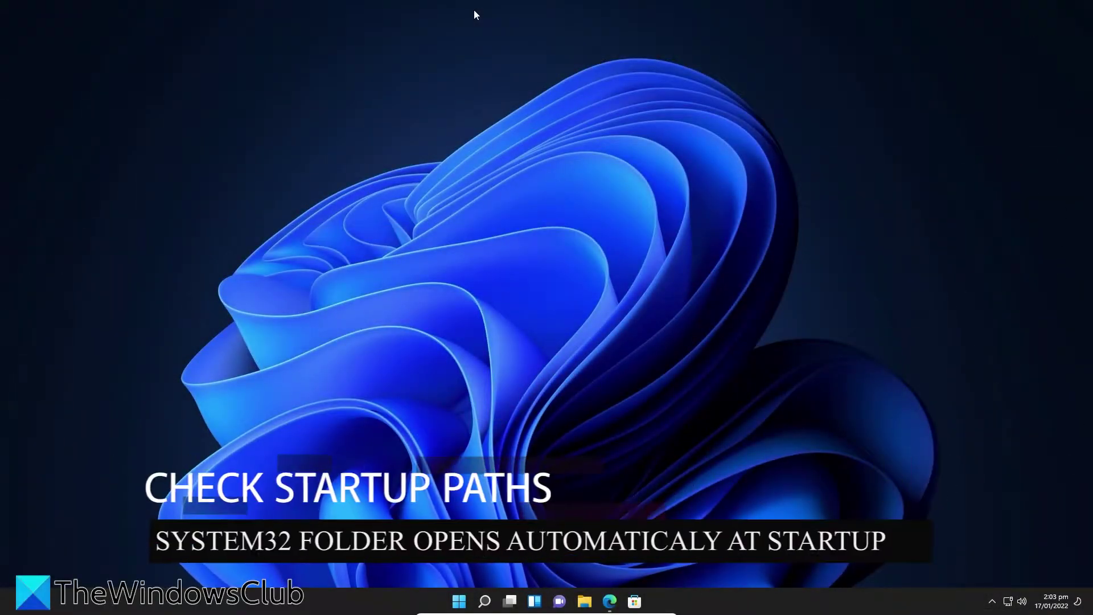
# - Open the user's AppData\Roaming\Microsoft\Windows\Start Menu\Programs\Startup folder through the Run box
pyautogui.press('super+r')
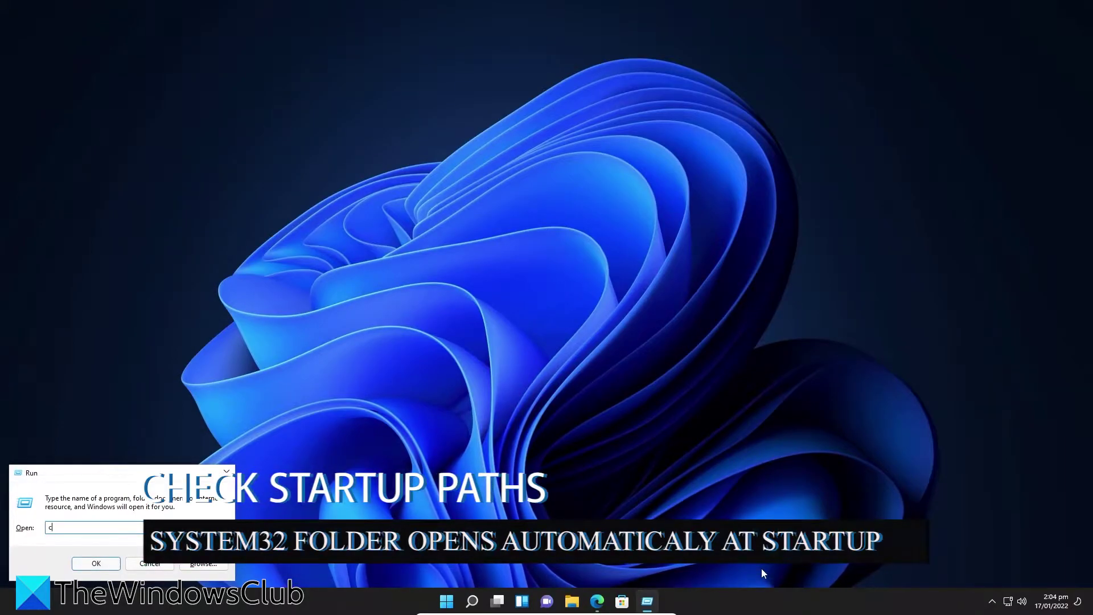
pyautogui.write('c:\\us')
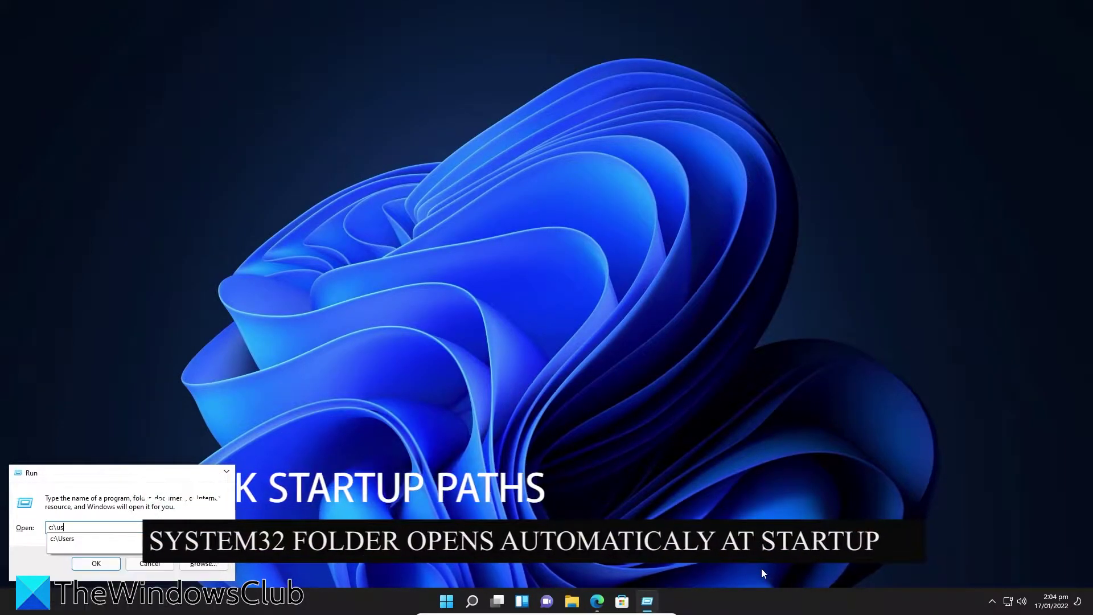
pyautogui.write('ers\\micha')
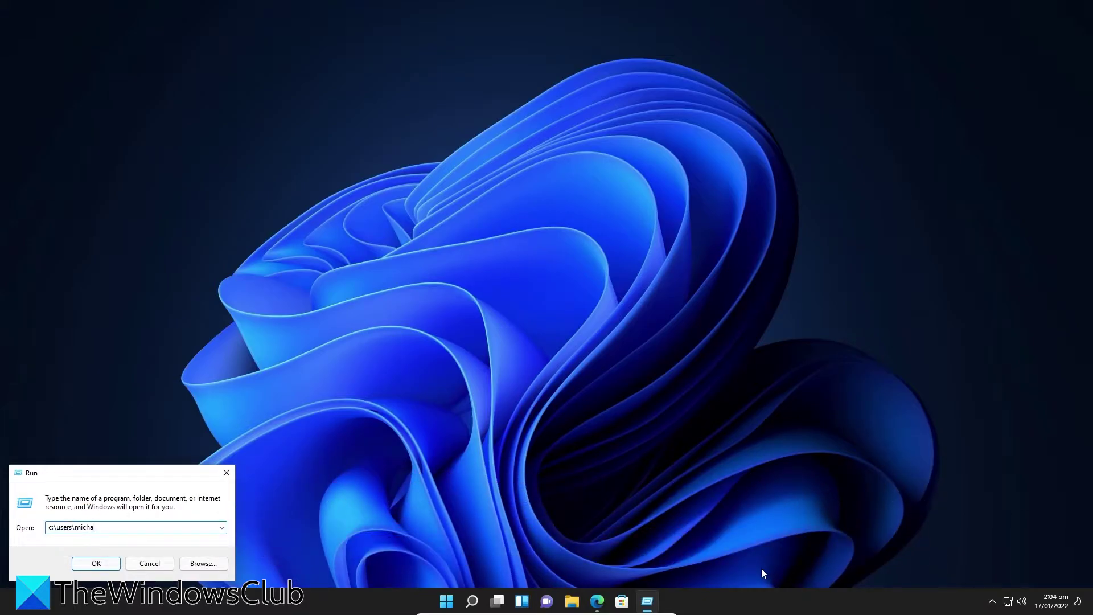
pyautogui.write('\\appdata\\')
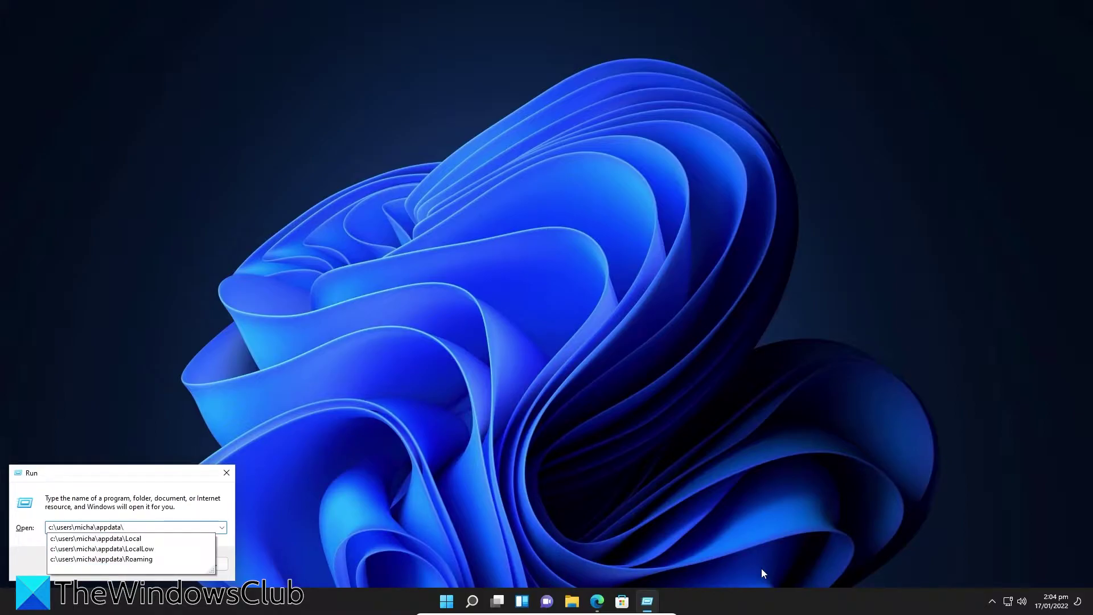
pyautogui.write('roaming')
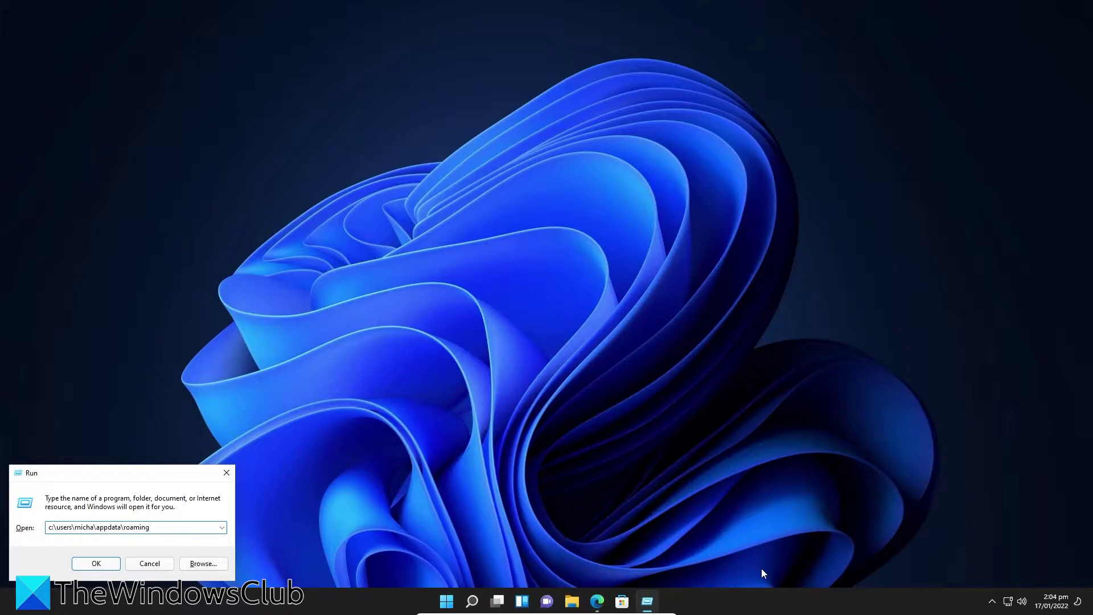
pyautogui.write('\\microsof')
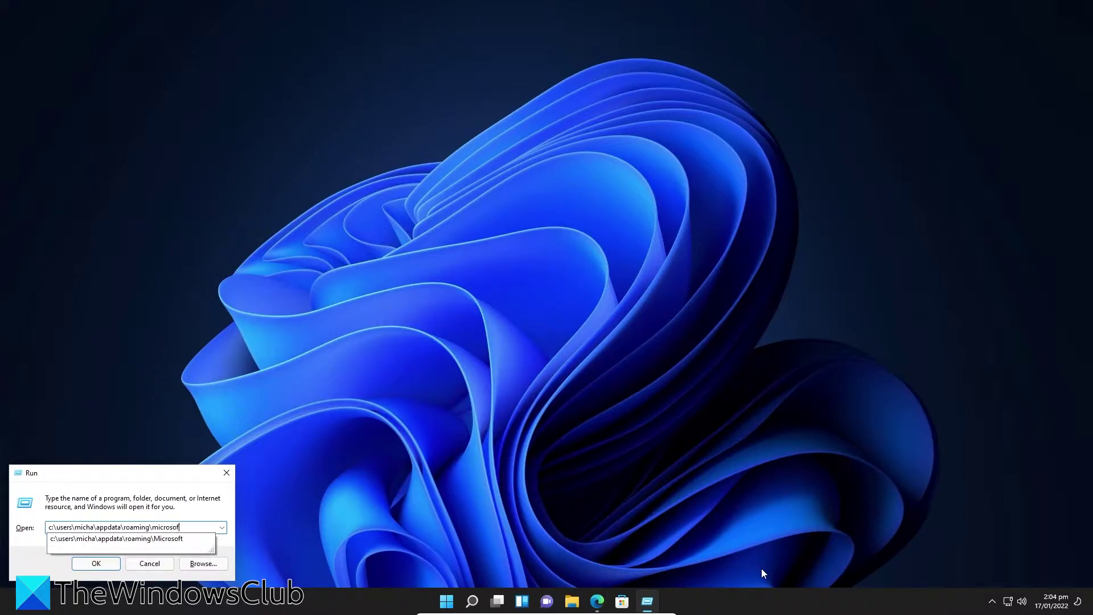
pyautogui.write('t\\')
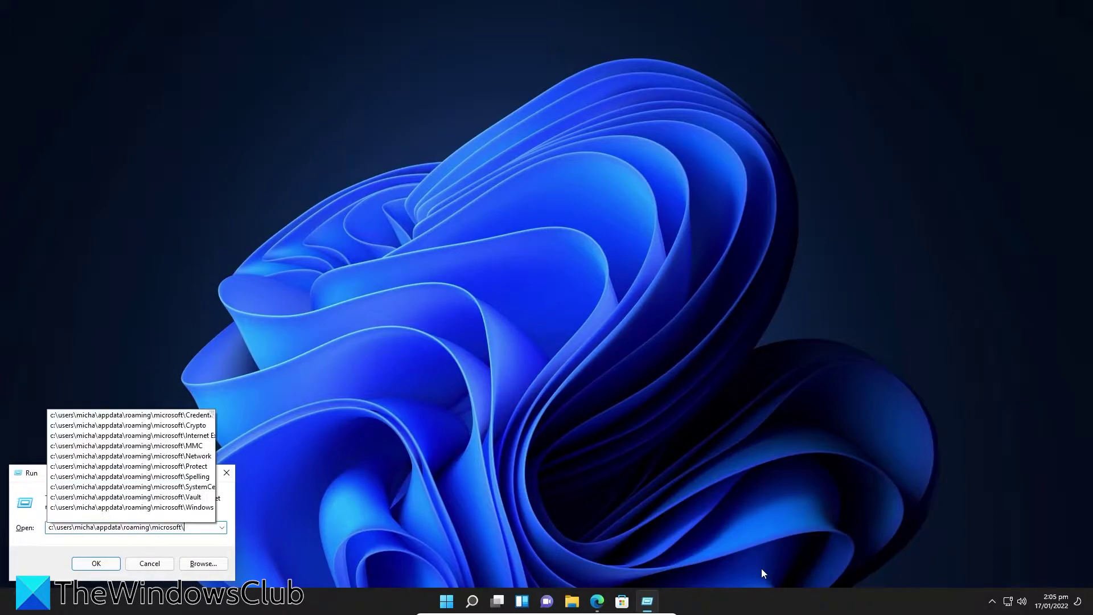
pyautogui.write('windows')
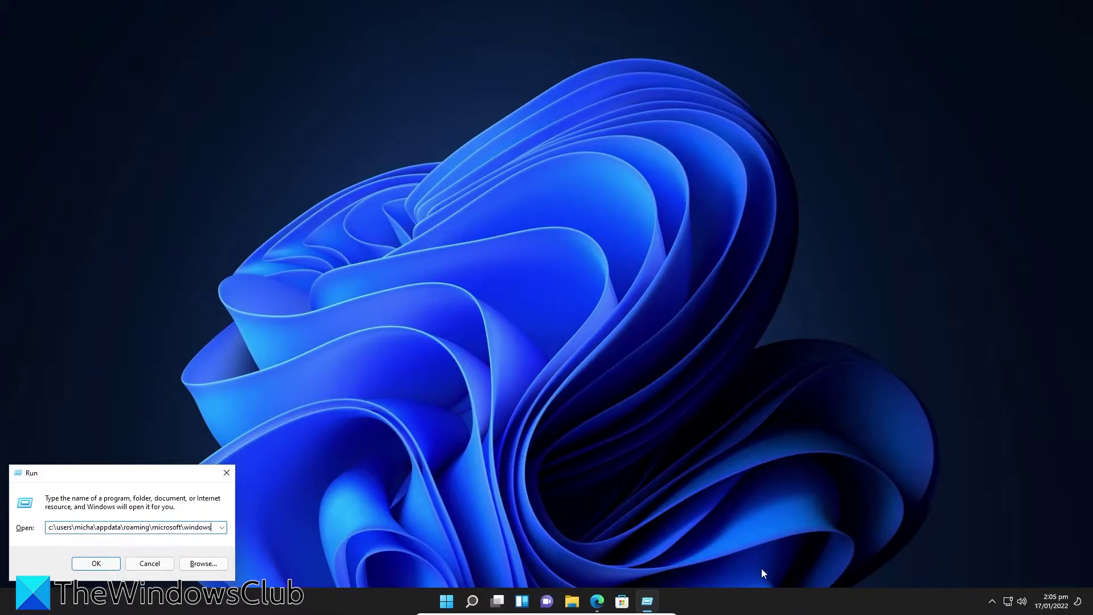
pyautogui.write('\\s')
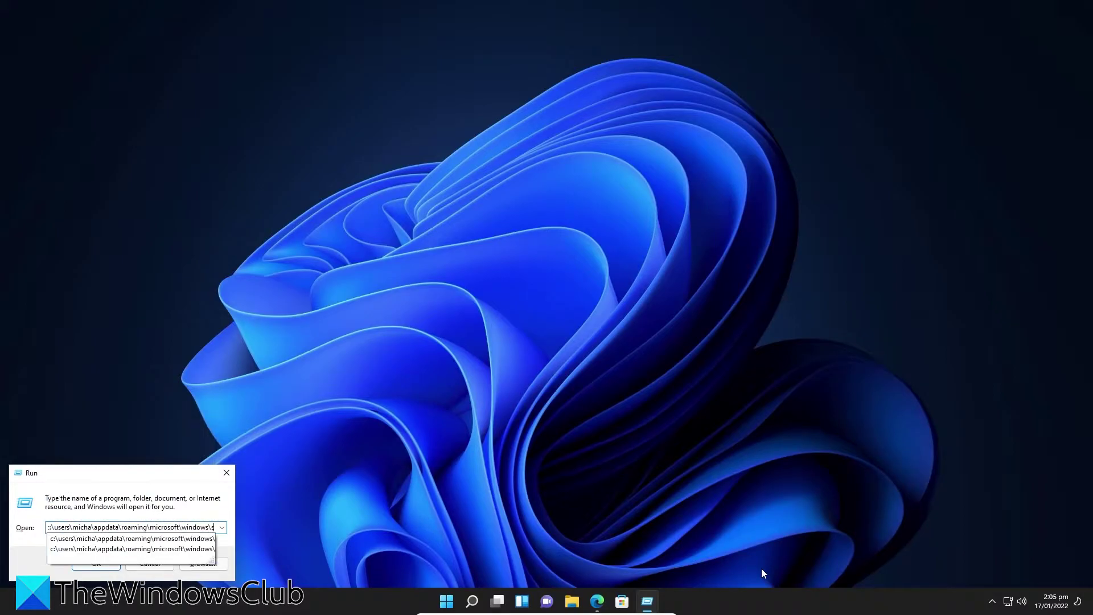
pyautogui.write('tartmenu')
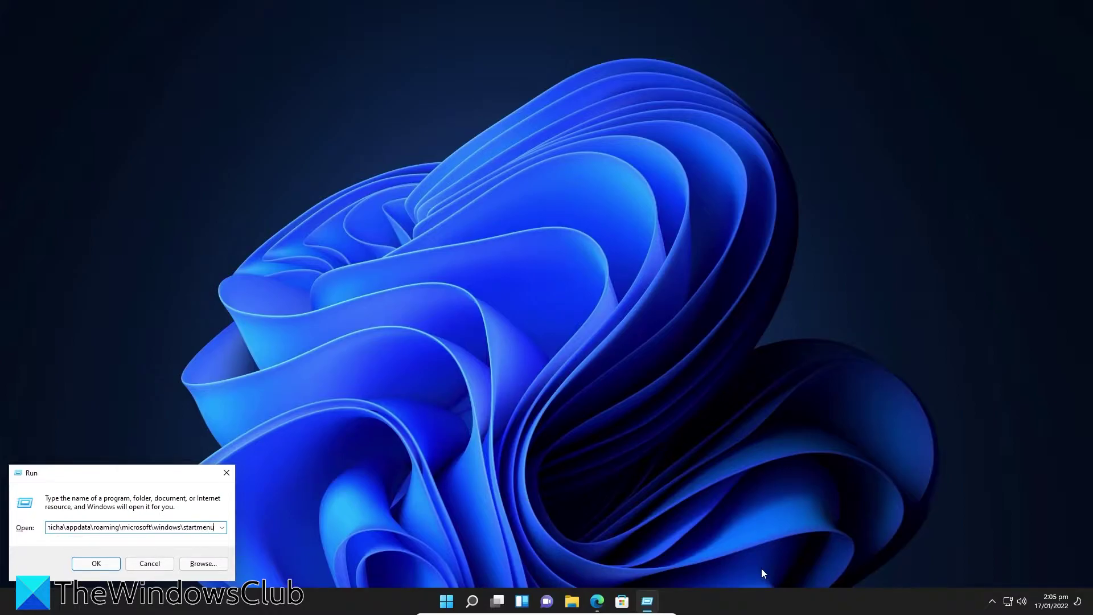
pyautogui.press('BackSpace')
pyautogui.press('BackSpace')
pyautogui.press('BackSpace')
pyautogui.press('BackSpace')
pyautogui.write('menu\\prog')
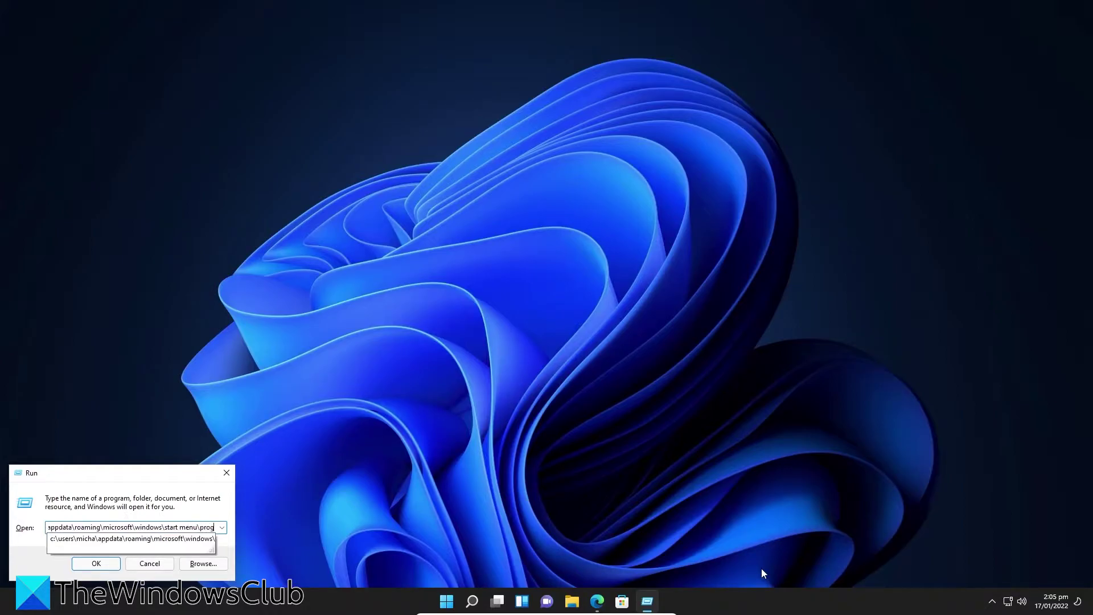
pyautogui.write('rams')
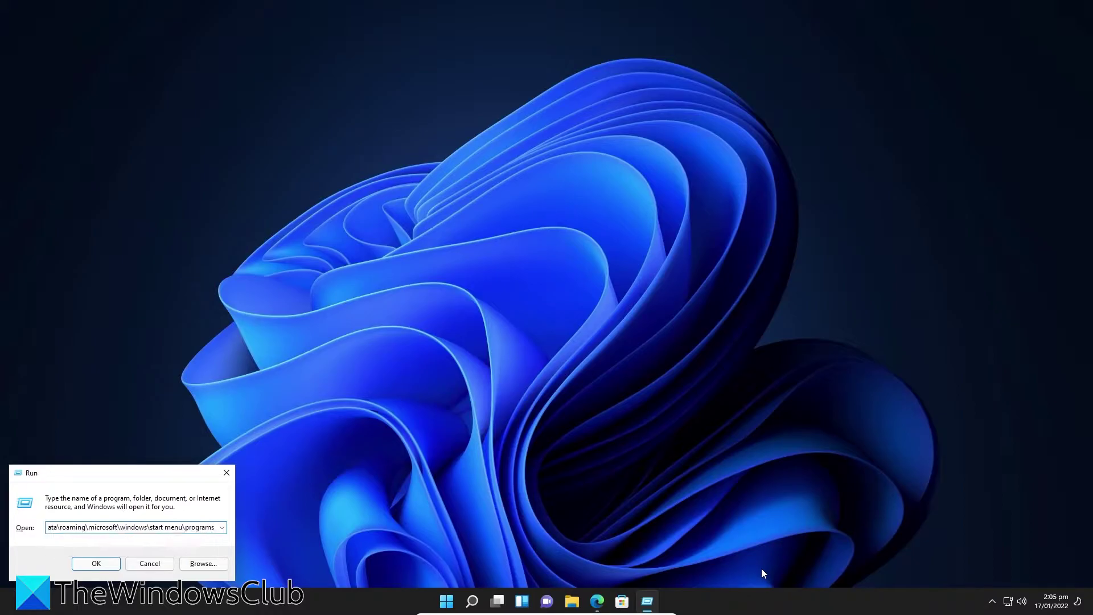
pyautogui.write('\\')
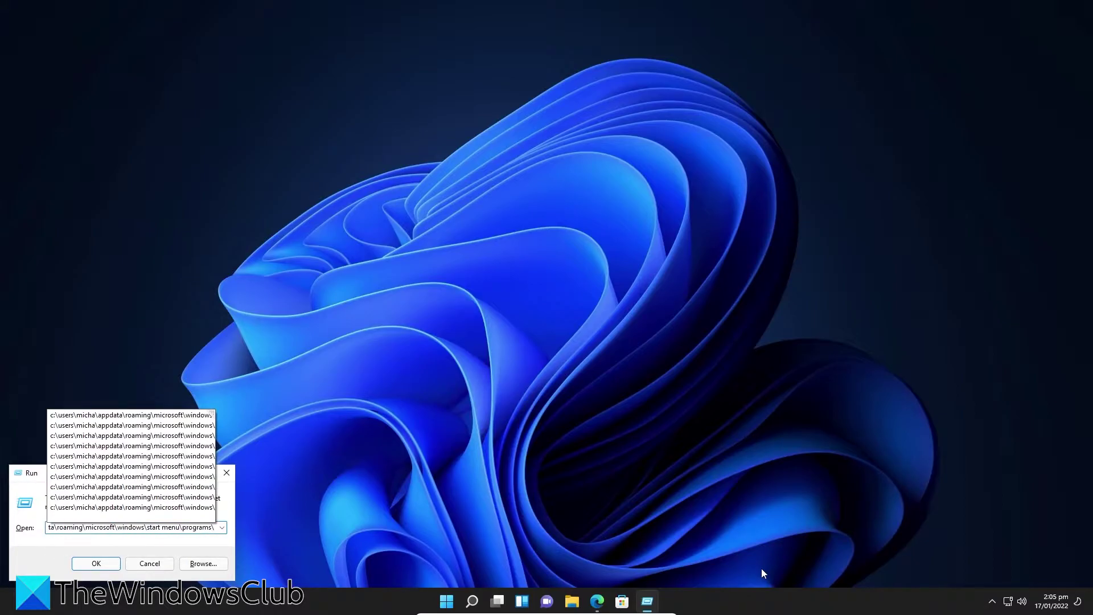
pyautogui.write('start')
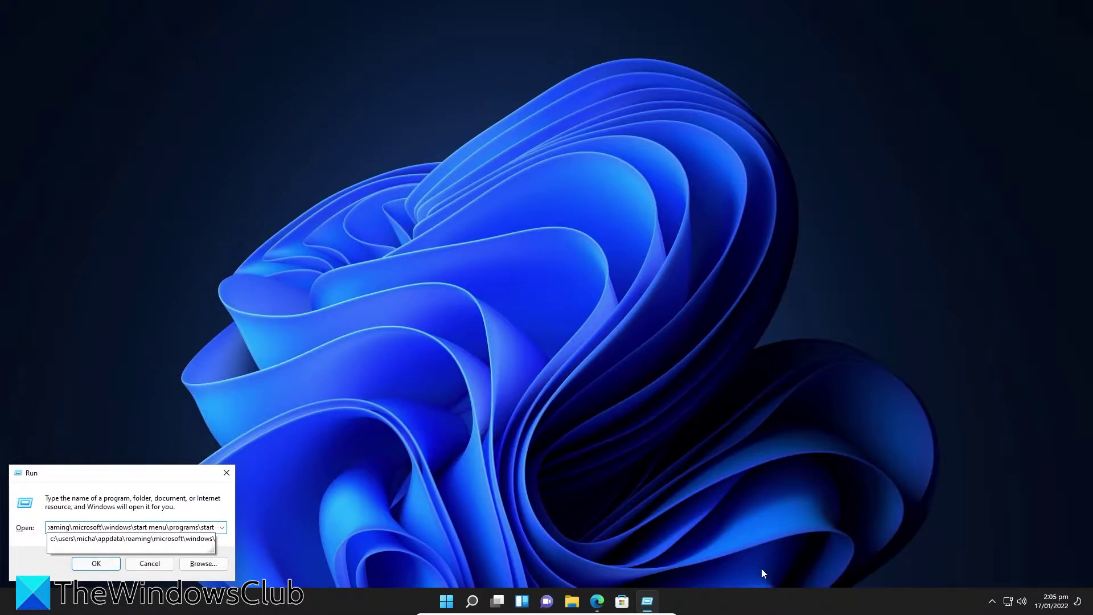
pyautogui.write('up')
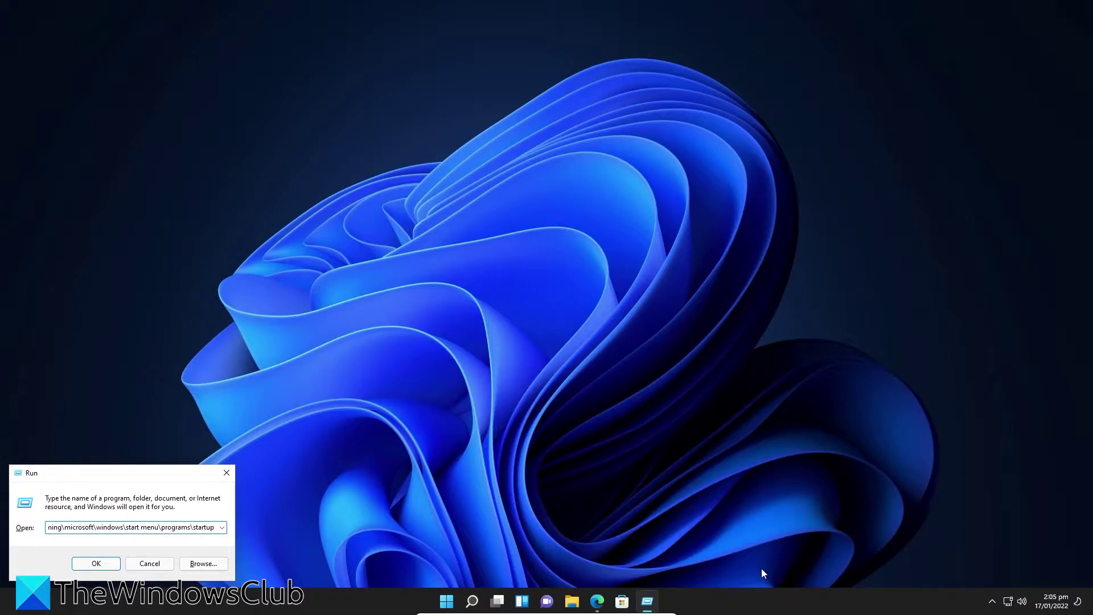
pyautogui.click(103, 566)
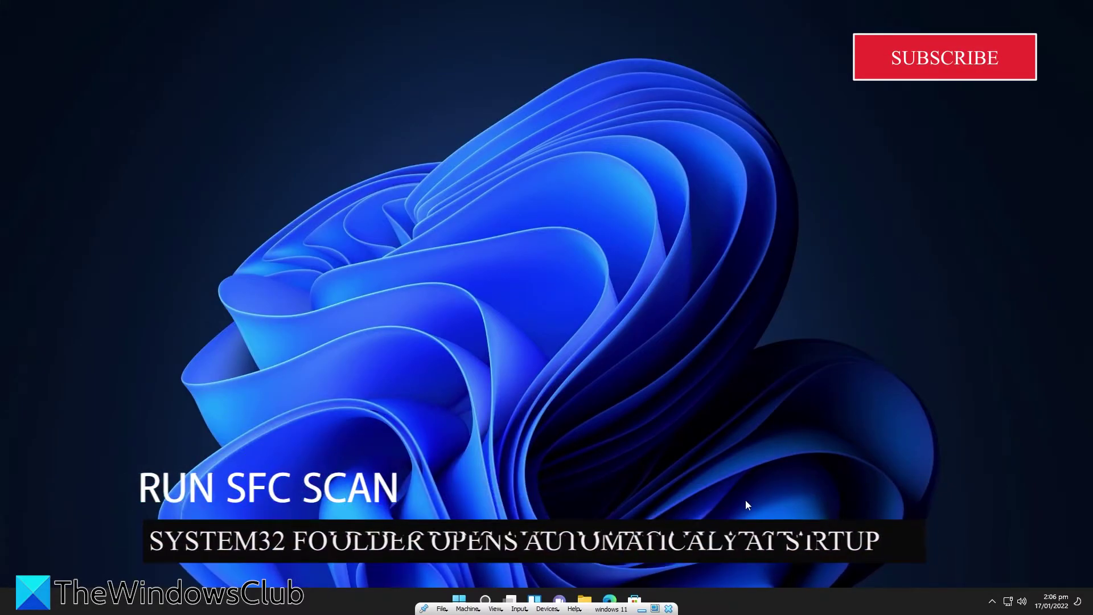
# - Launch Command Prompt as administrator from Start search and run sfc /scannow
pyautogui.press('super')
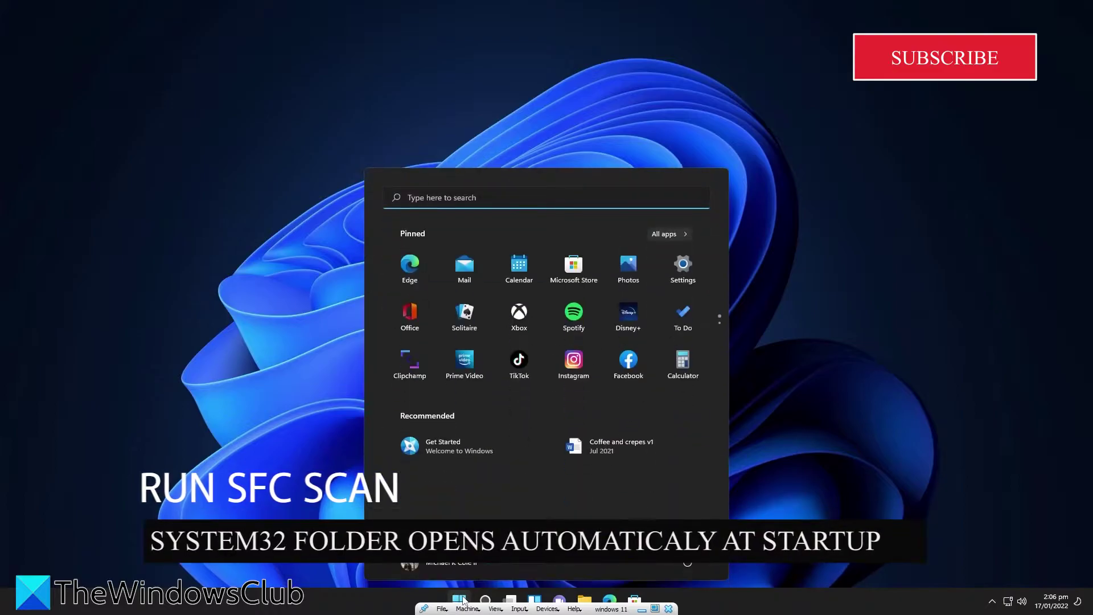
pyautogui.click(454, 200)
pyautogui.write('command prompt')
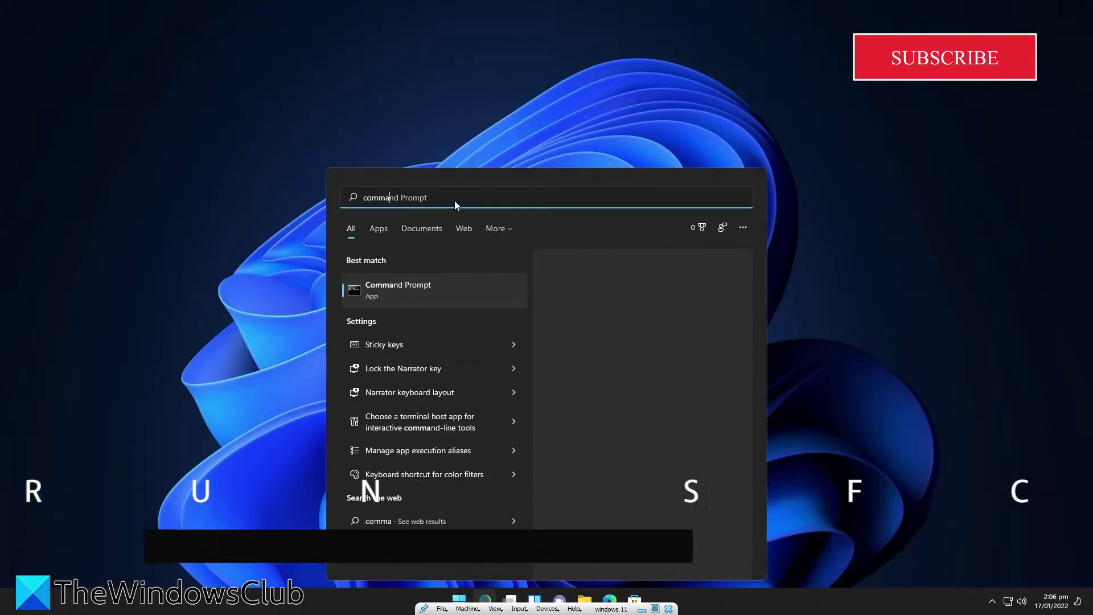
pyautogui.click(583, 390)
pyautogui.hotkey('alt', 'y')
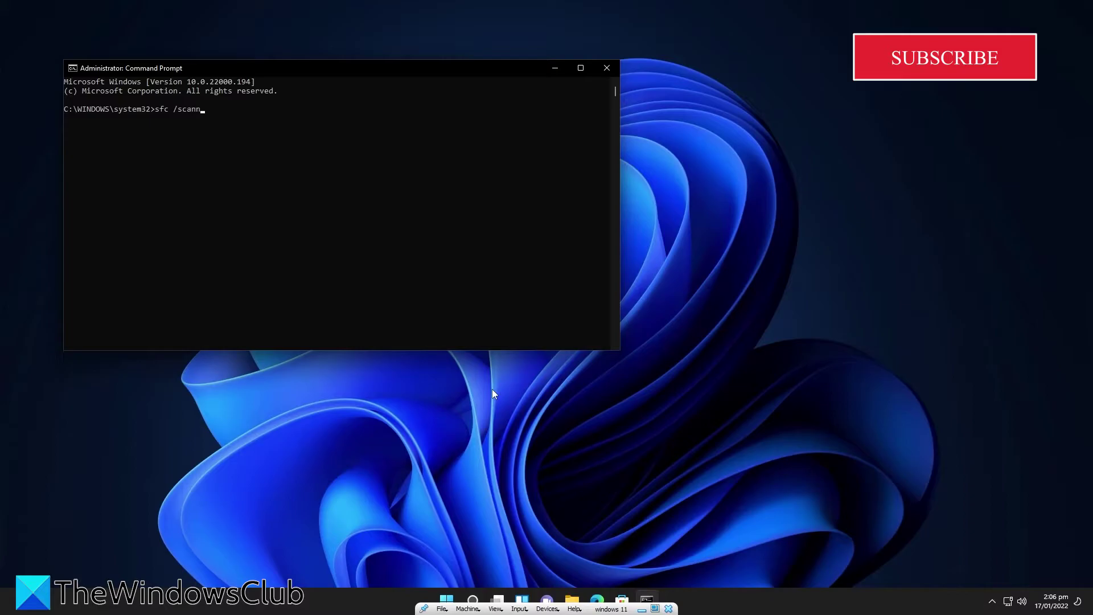
pyautogui.press('Return')
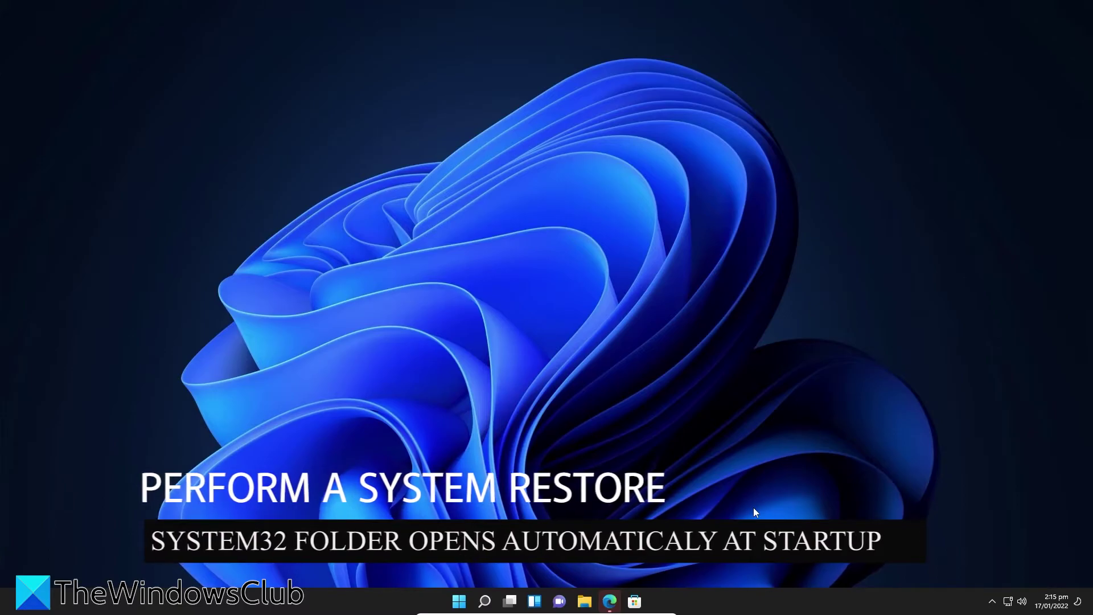
# - Open System Properties via the 'res' search, then advance System Restore to its restore point list
pyautogui.click(491, 602)
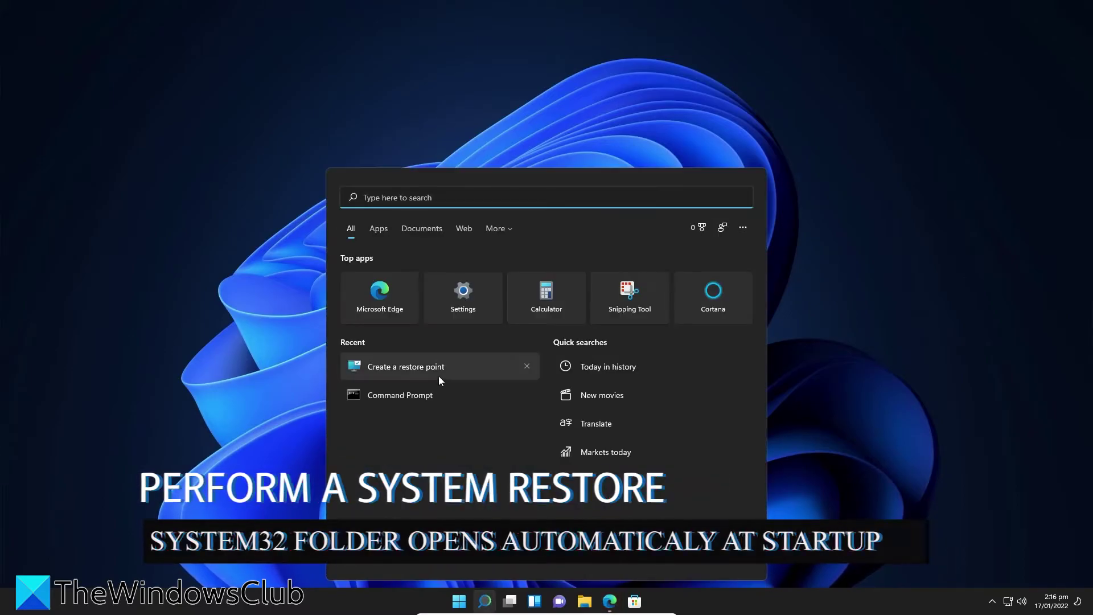
pyautogui.write('res')
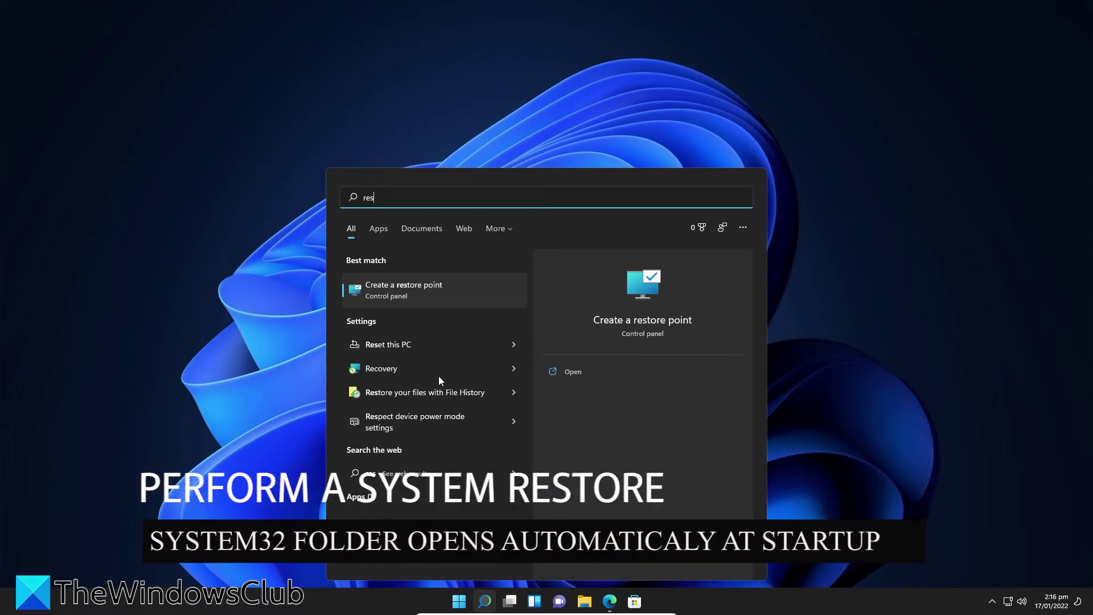
pyautogui.click(658, 321)
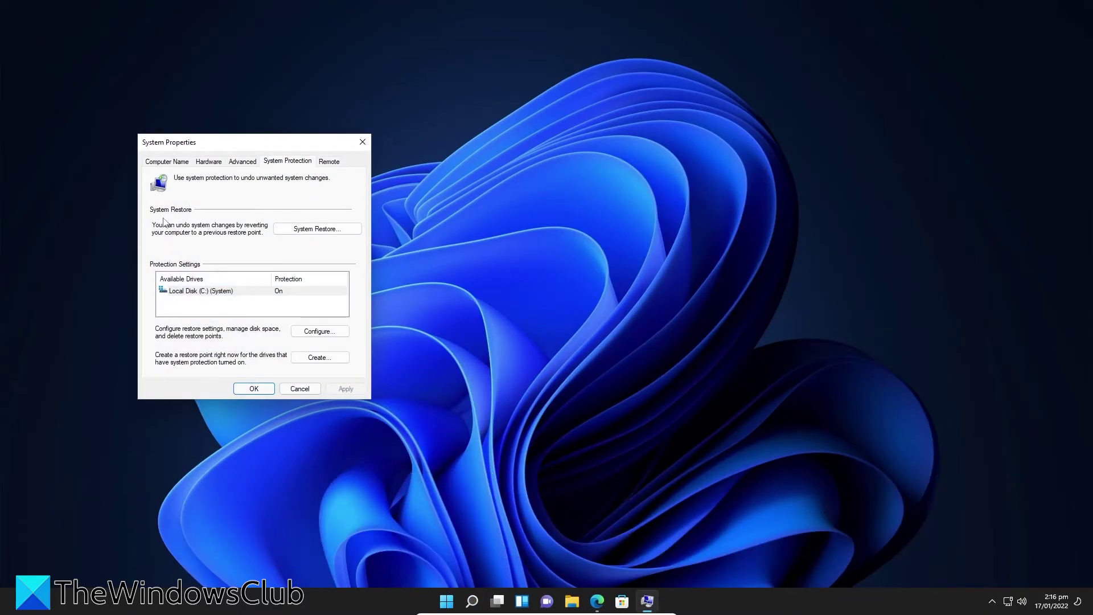
pyautogui.moveTo(328, 142); pyautogui.dragTo(432, 164)
pyautogui.click(413, 245)
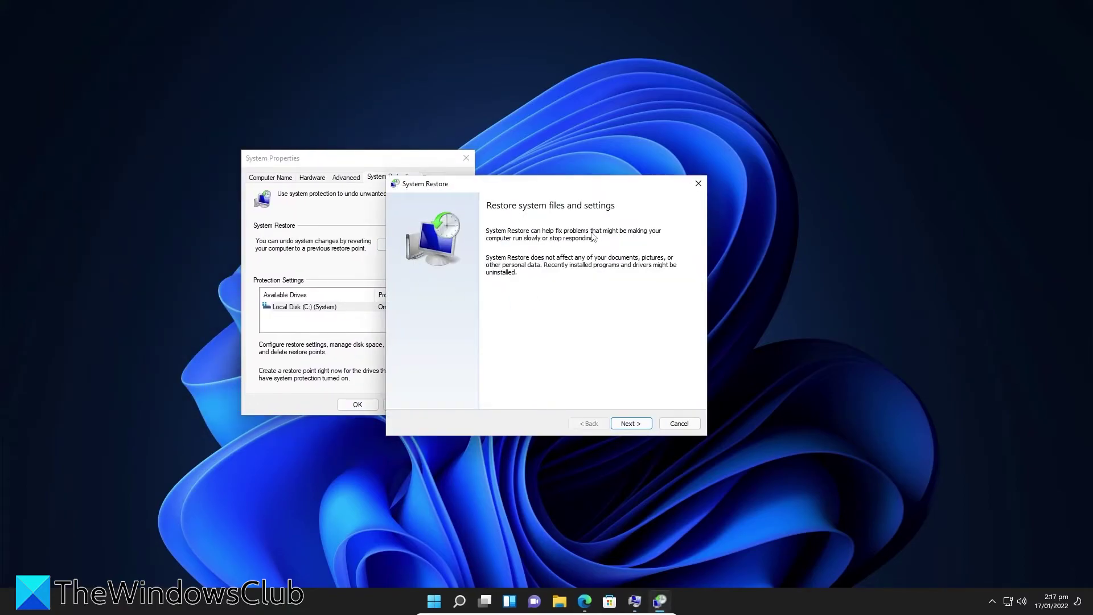
pyautogui.click(629, 425)
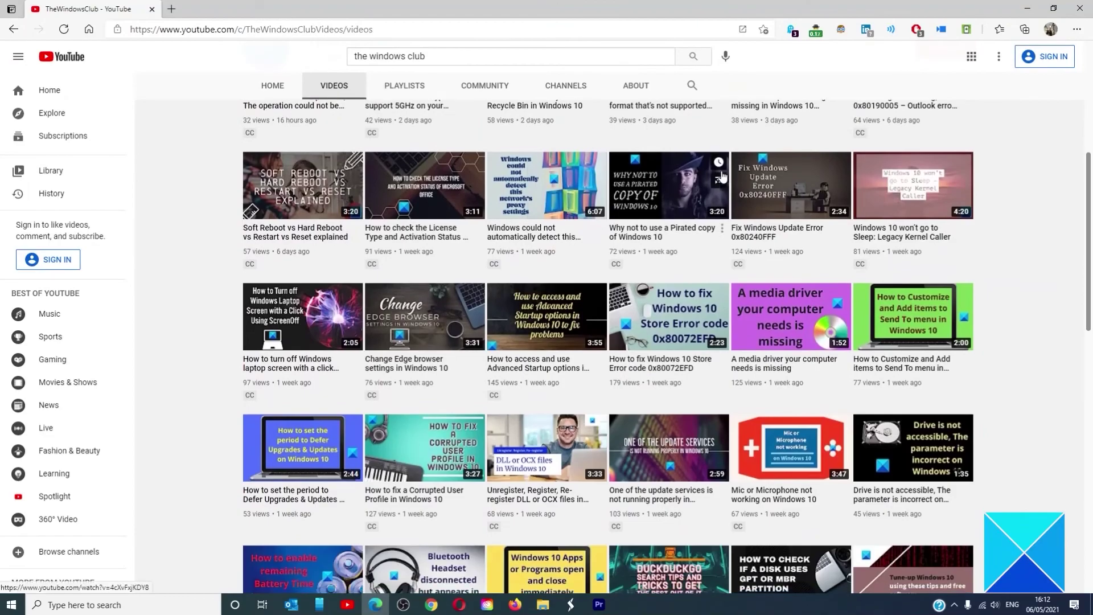
pyautogui.scroll(-10, 721, 176)
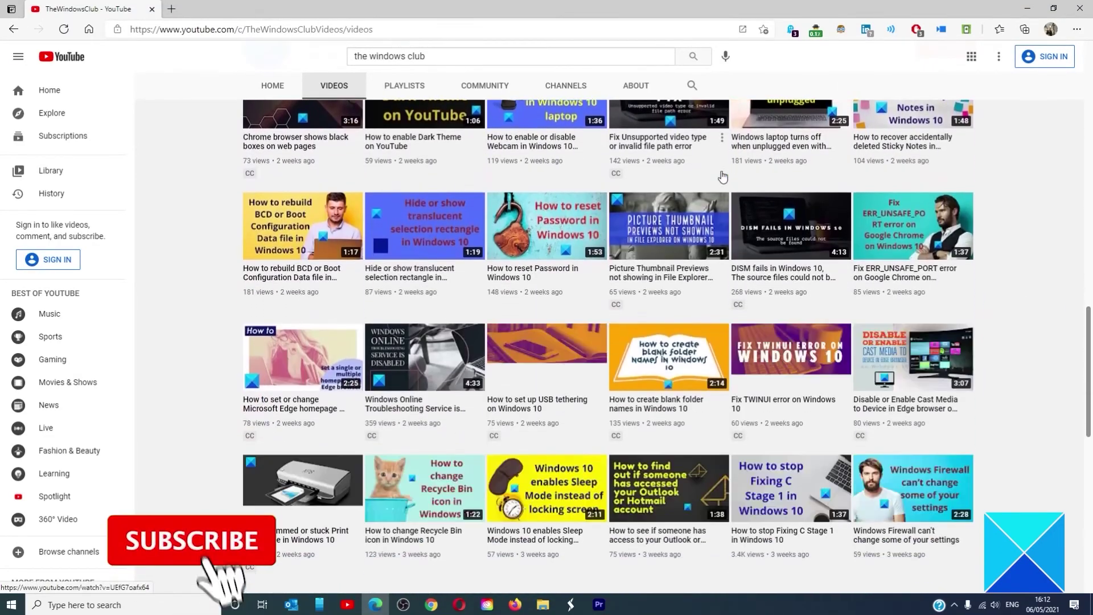
# - Scroll down and back up through TheWindowsClub's grid of video thumbnails
pyautogui.scroll(15, 722, 177)
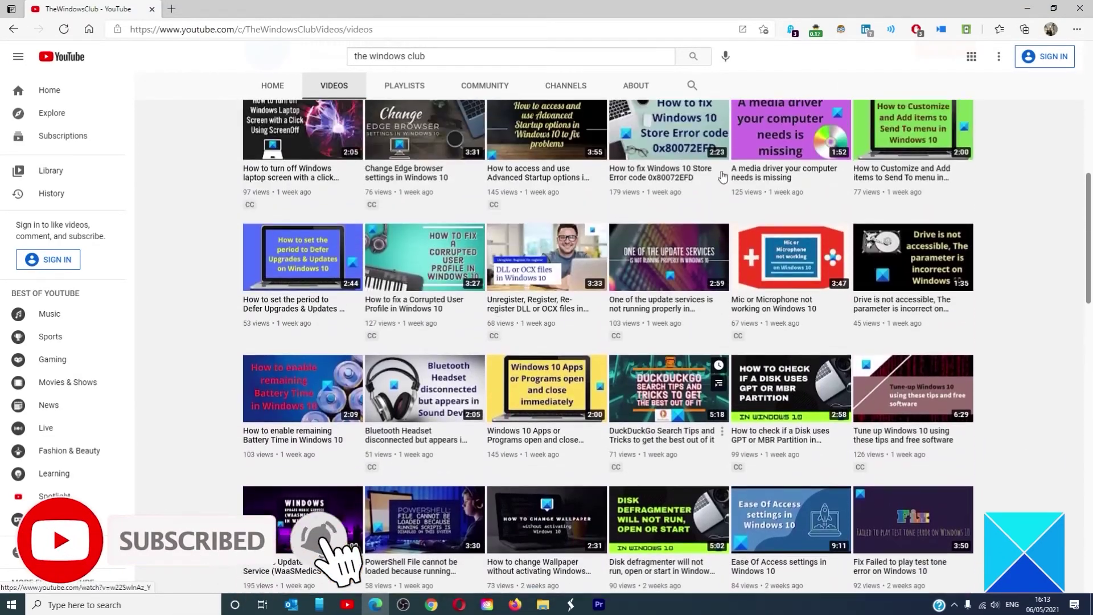